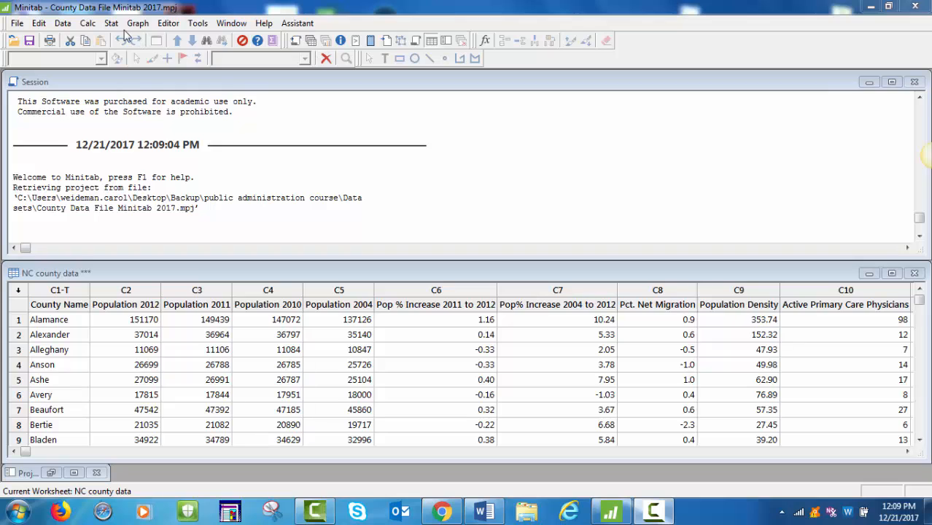
# Start Display Descriptive Statistics and add Violent Crimes as the first variable.
pyautogui.click(111, 24)
pyautogui.moveTo(122, 42)
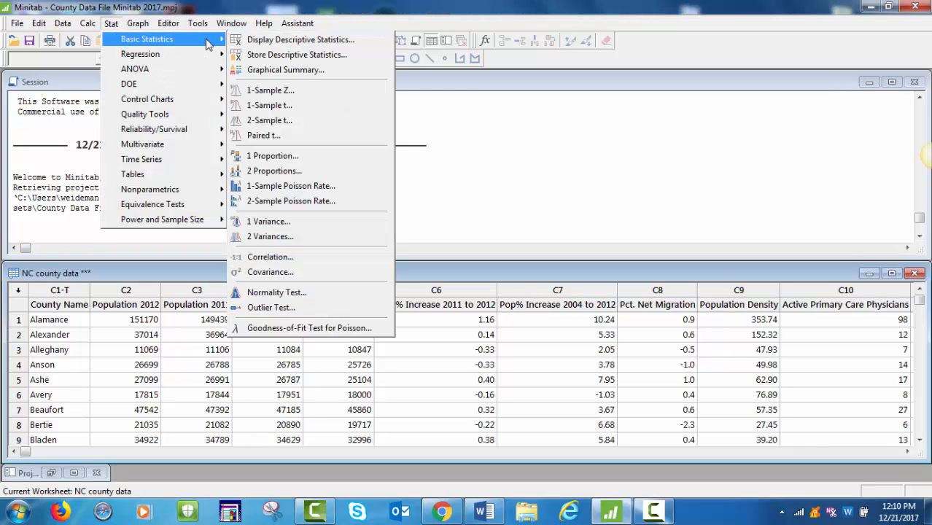
pyautogui.click(251, 40)
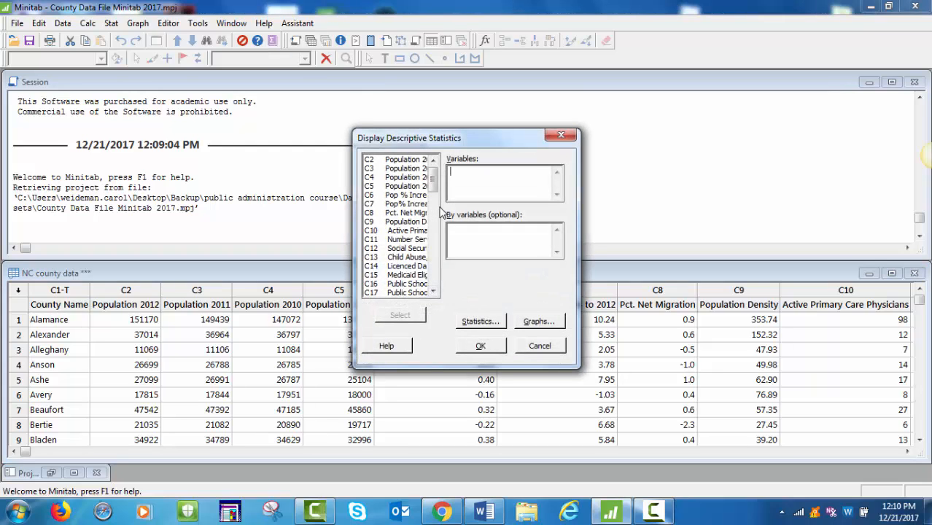
pyautogui.click(433, 291)
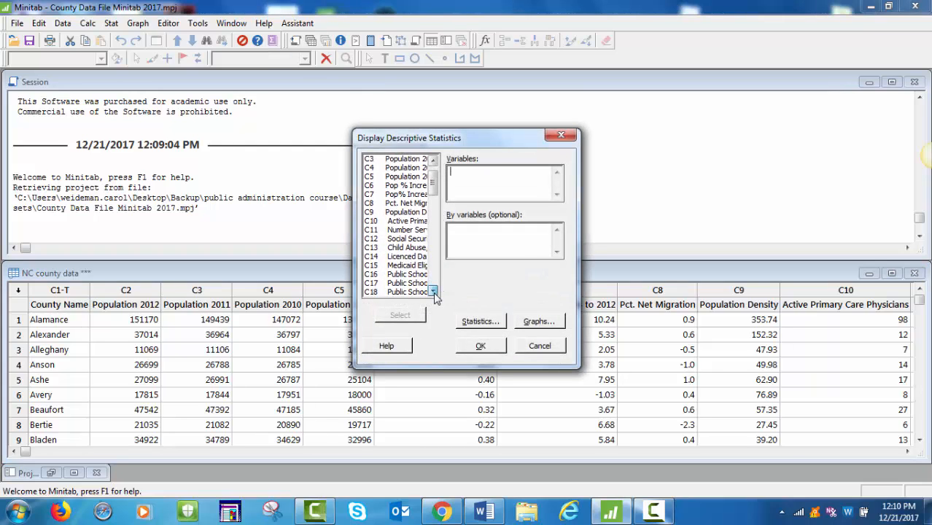
pyautogui.click(433, 291)
pyautogui.click(433, 291)
pyautogui.click(433, 291)
pyautogui.click(433, 291)
pyautogui.click(433, 291)
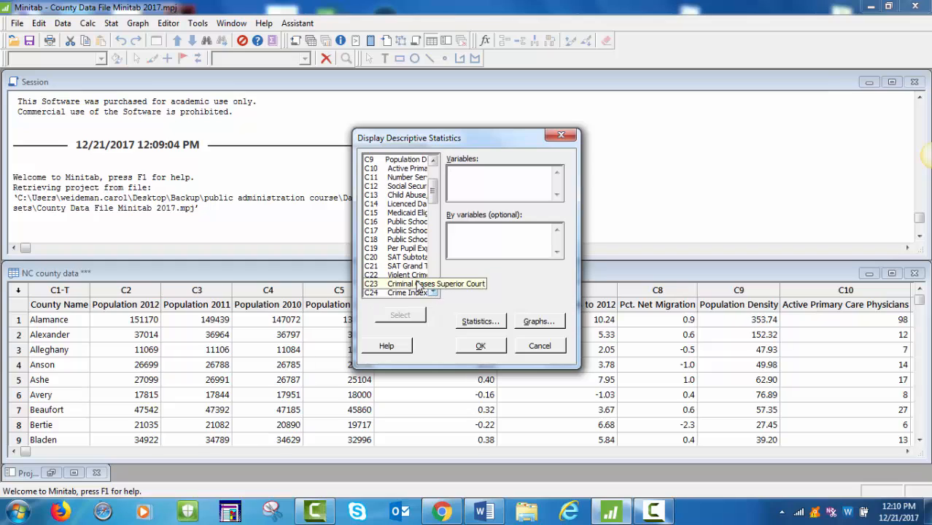
pyautogui.click(418, 277)
pyautogui.click(405, 317)
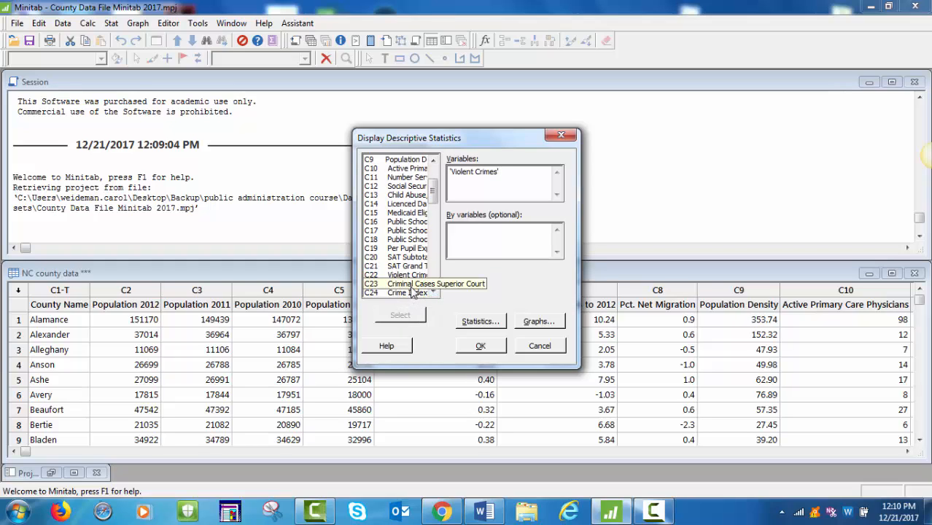
# Add Criminal Cases Superior Court and Registered Voters to the variables for the descriptive statistics.
pyautogui.click(410, 283)
pyautogui.click(402, 316)
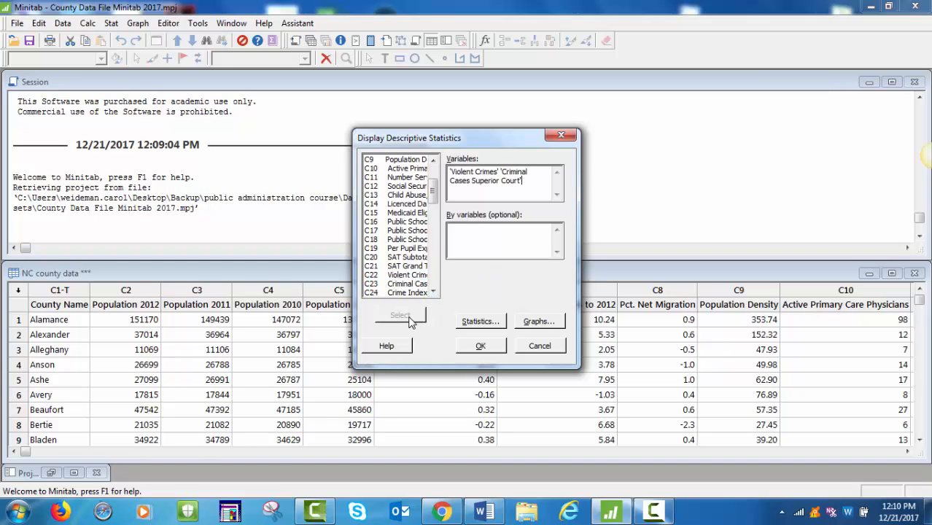
pyautogui.scroll(-3, 408, 285)
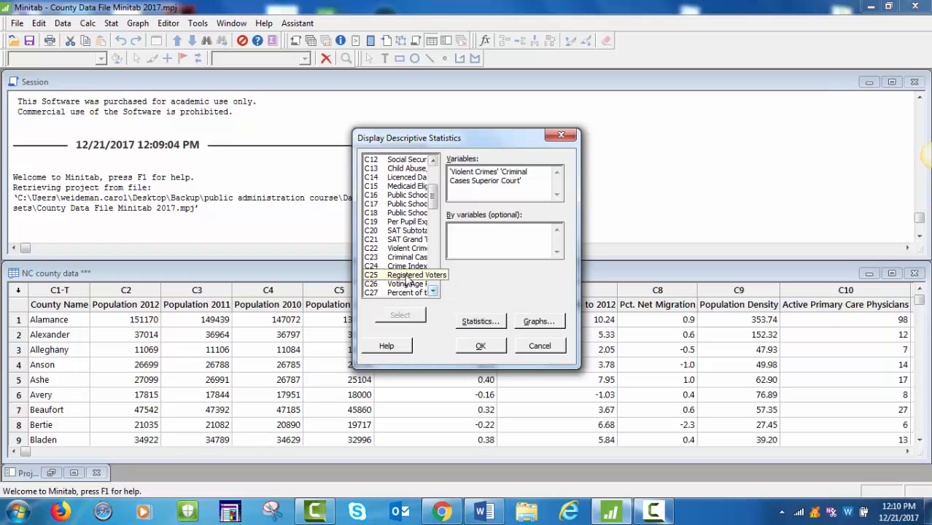
pyautogui.click(406, 275)
pyautogui.click(400, 316)
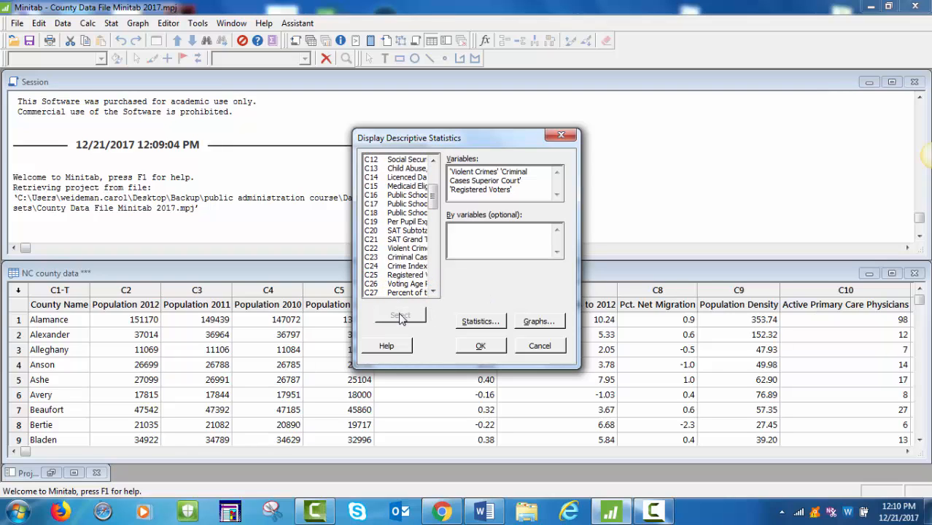
# Generate the descriptive statistics with the default set of statistics and enlarge the Session window to show the output.
pyautogui.click(480, 321)
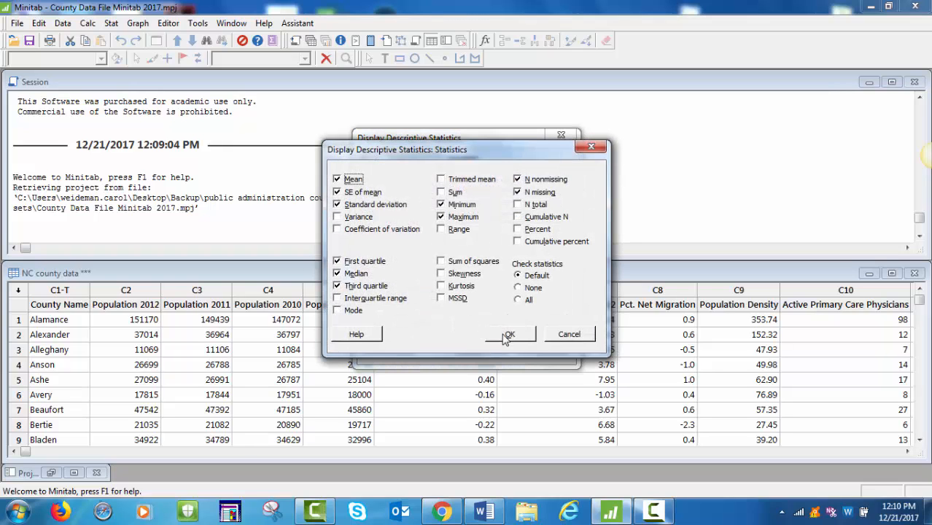
pyautogui.click(506, 341)
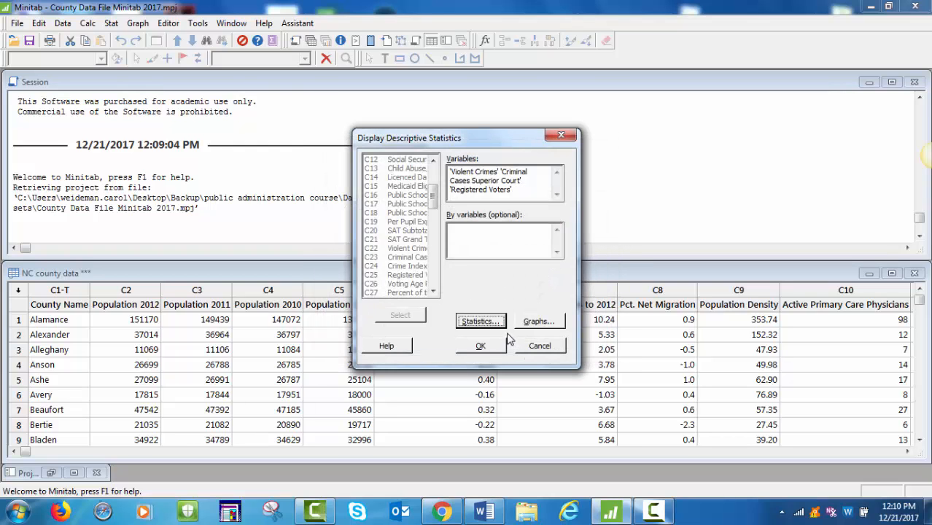
pyautogui.click(482, 347)
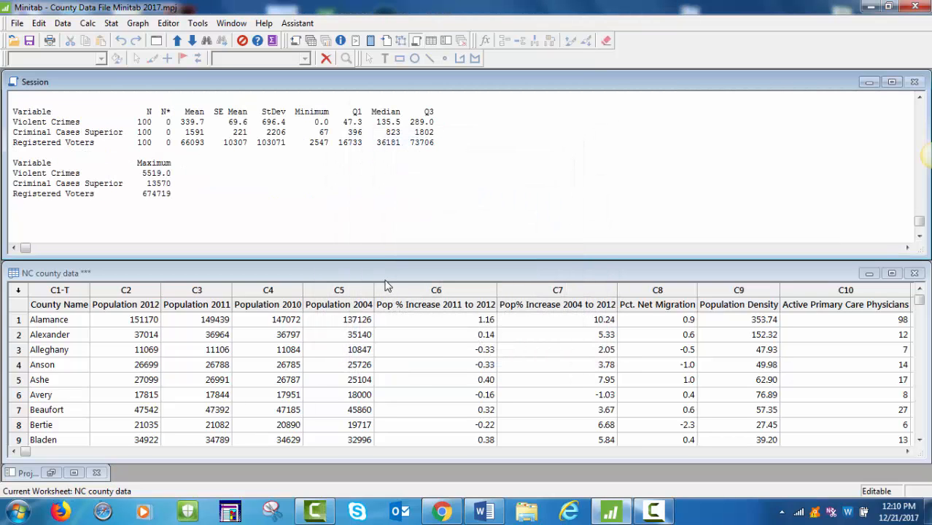
pyautogui.moveTo(386, 257); pyautogui.dragTo(394, 300)
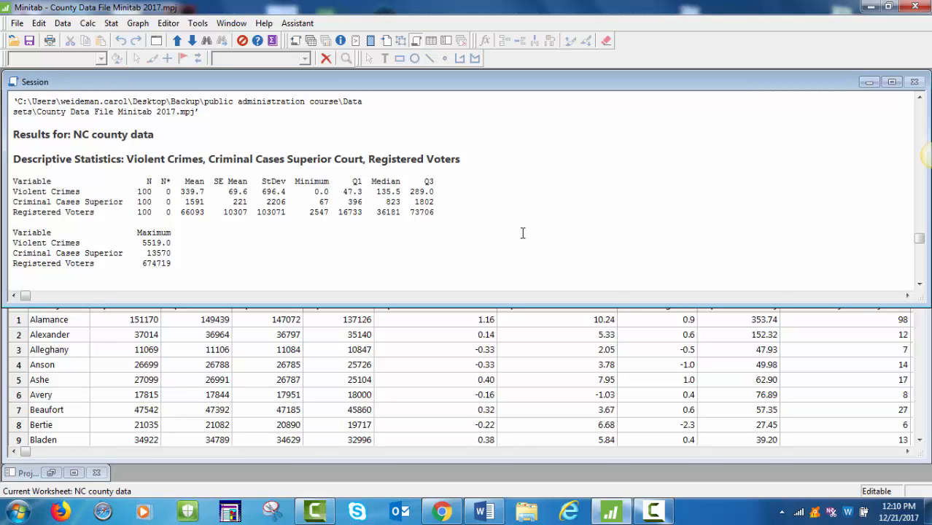
pyautogui.scroll(1, 522, 232)
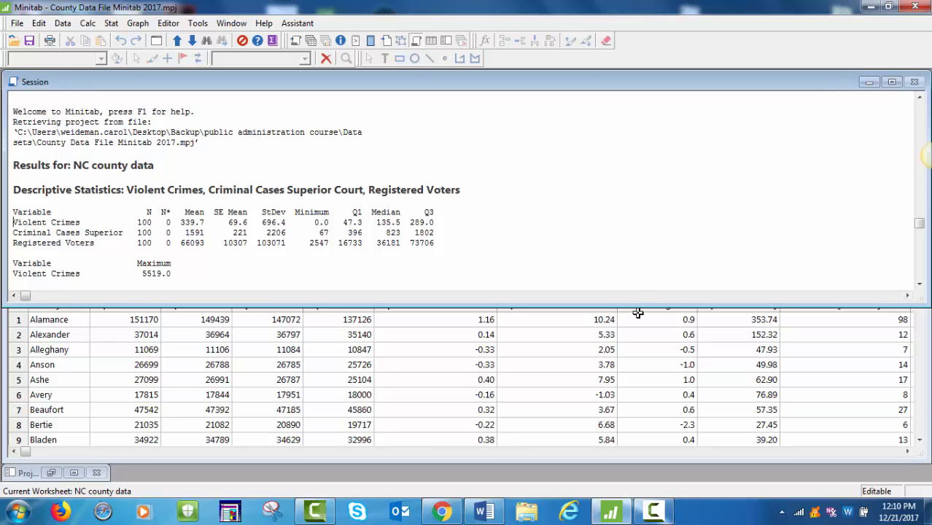
# Create a simple one-Y dotplot of Violent Crimes.
pyautogui.click(138, 24)
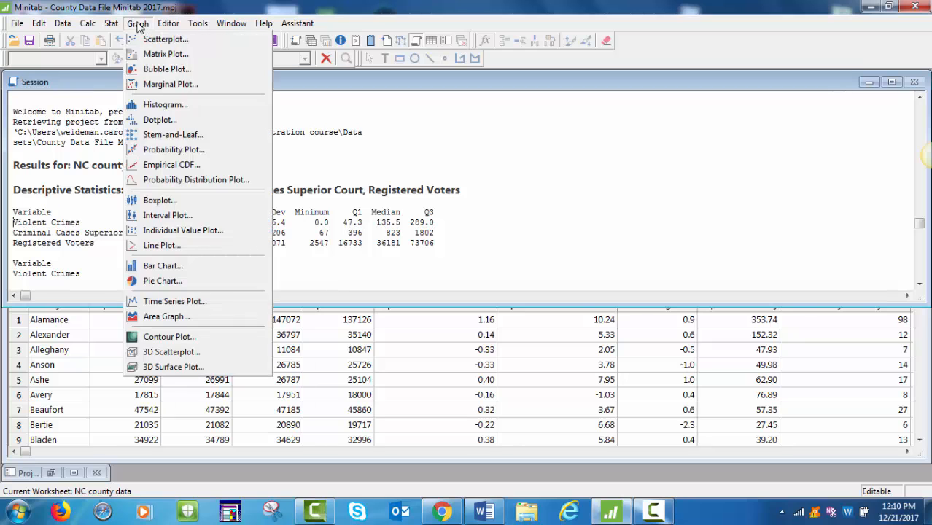
pyautogui.click(161, 121)
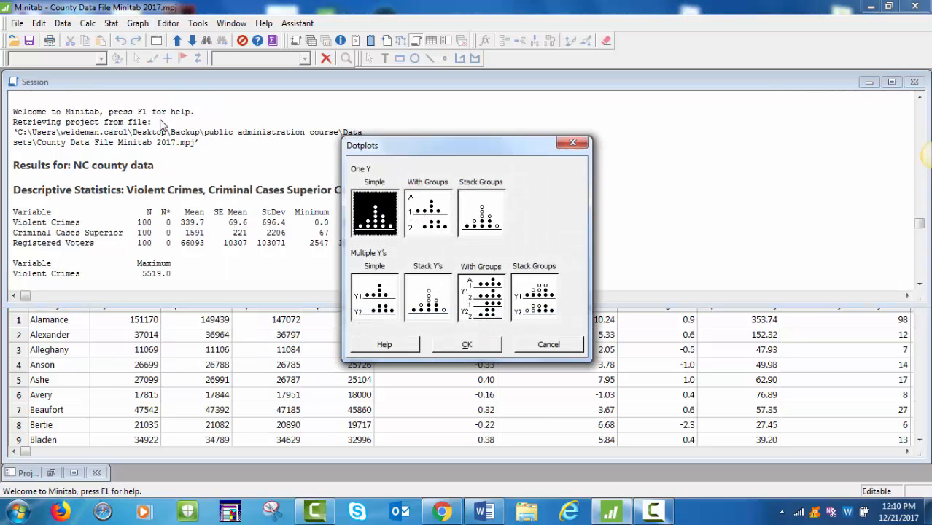
pyautogui.click(444, 347)
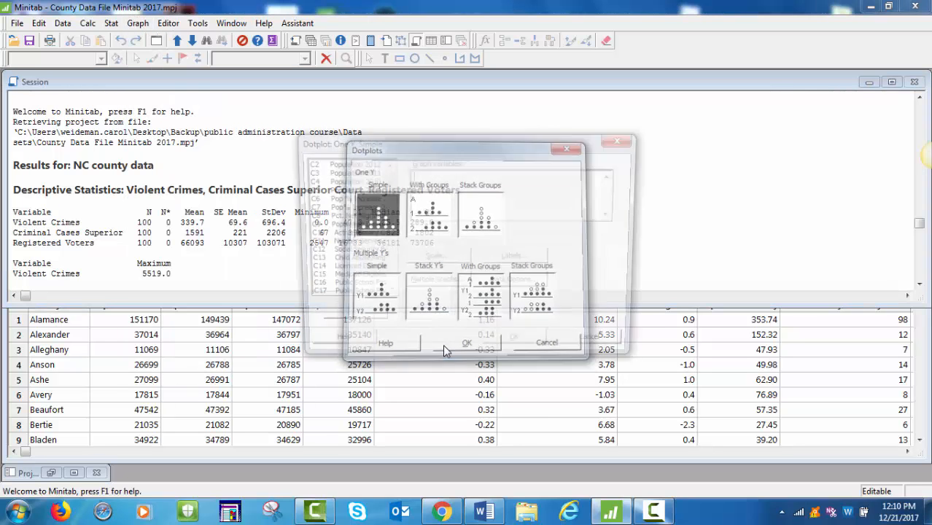
pyautogui.doubleClick(387, 295)
pyautogui.click(388, 295)
pyautogui.click(387, 296)
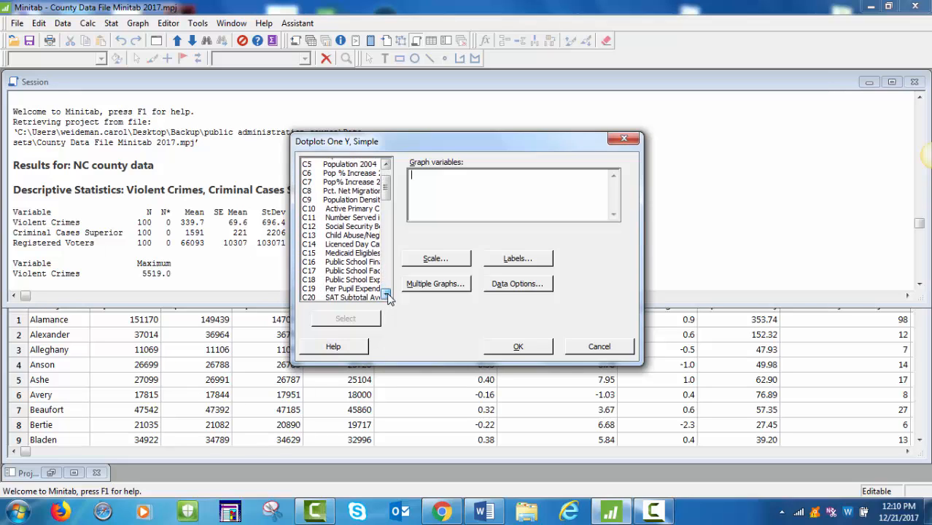
pyautogui.click(387, 295)
pyautogui.click(387, 295)
pyautogui.click(387, 295)
pyautogui.click(387, 295)
pyautogui.click(387, 296)
pyautogui.click(348, 269)
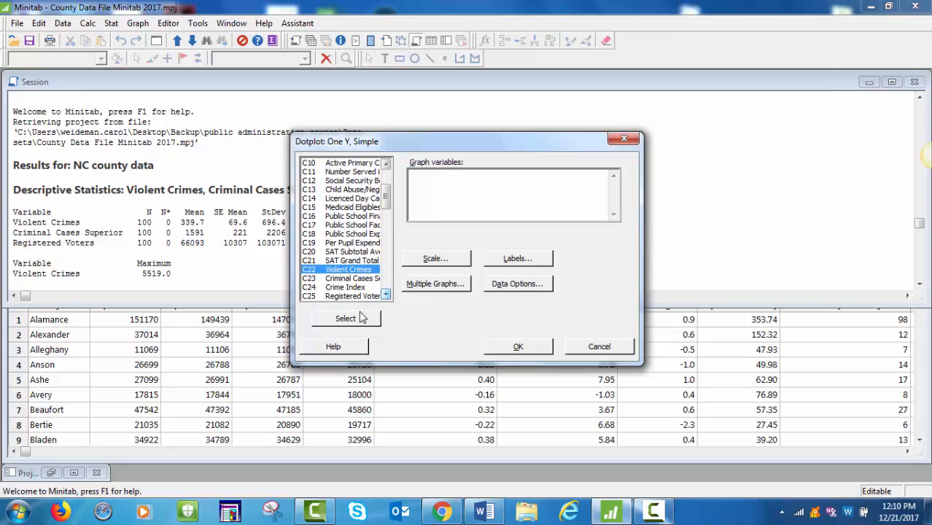
pyautogui.click(358, 319)
pyautogui.click(532, 352)
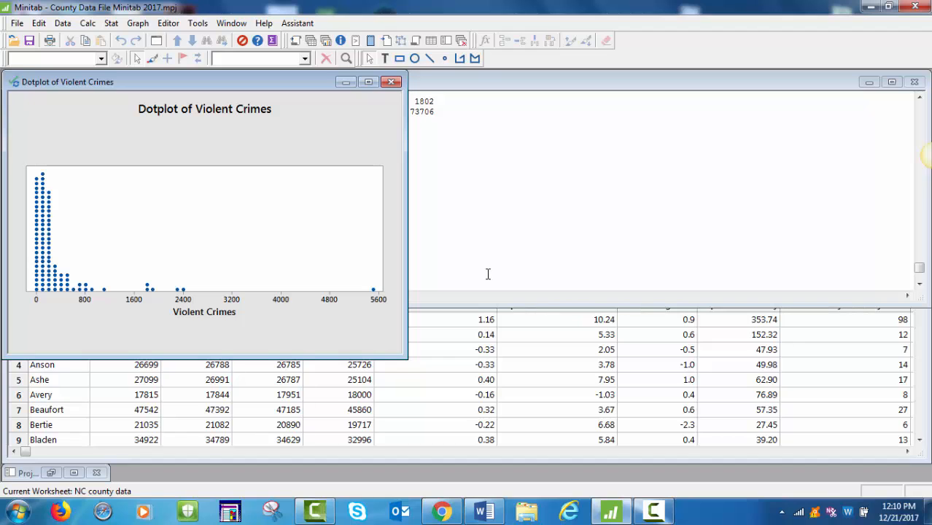
# Close the Violent Crimes dotplot without saving it to a separate file.
pyautogui.click(392, 82)
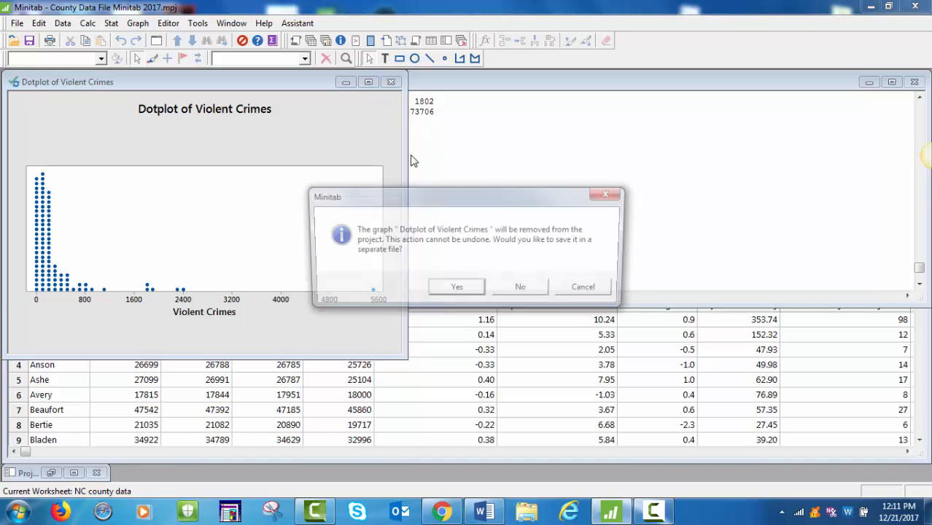
pyautogui.click(517, 290)
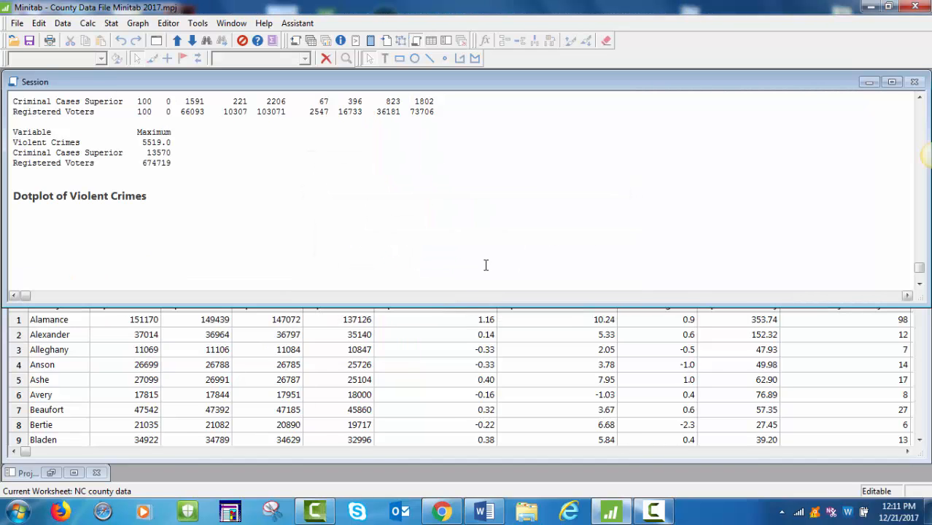
# Start a random Sample From Columns with Violent Crimes as the source column.
pyautogui.click(88, 23)
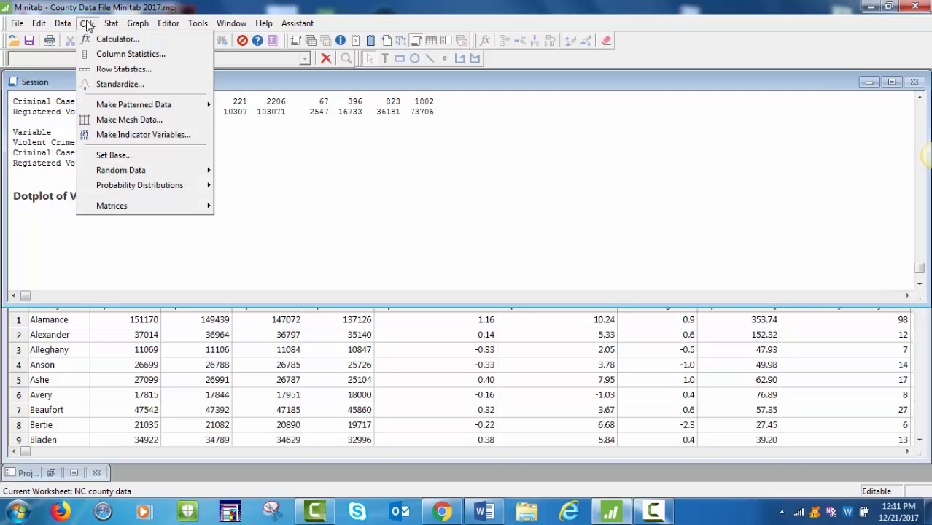
pyautogui.moveTo(100, 177)
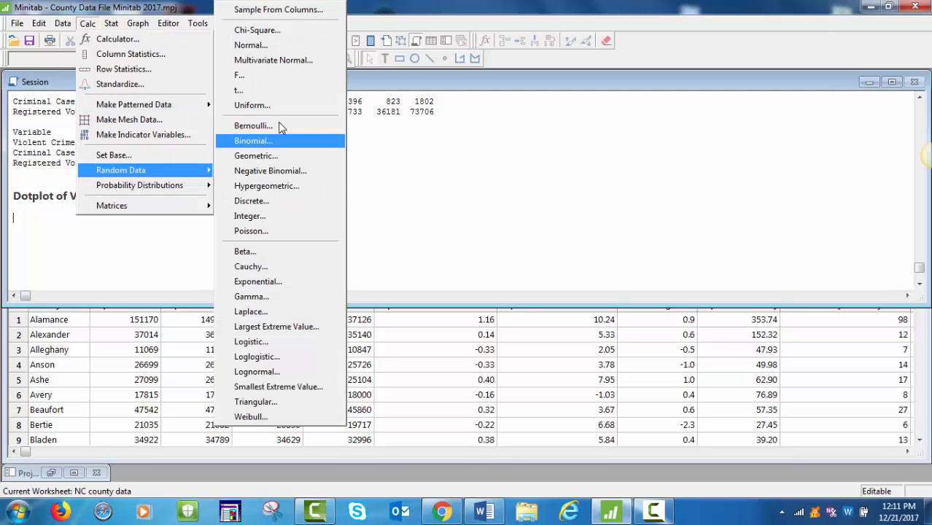
pyautogui.click(295, 10)
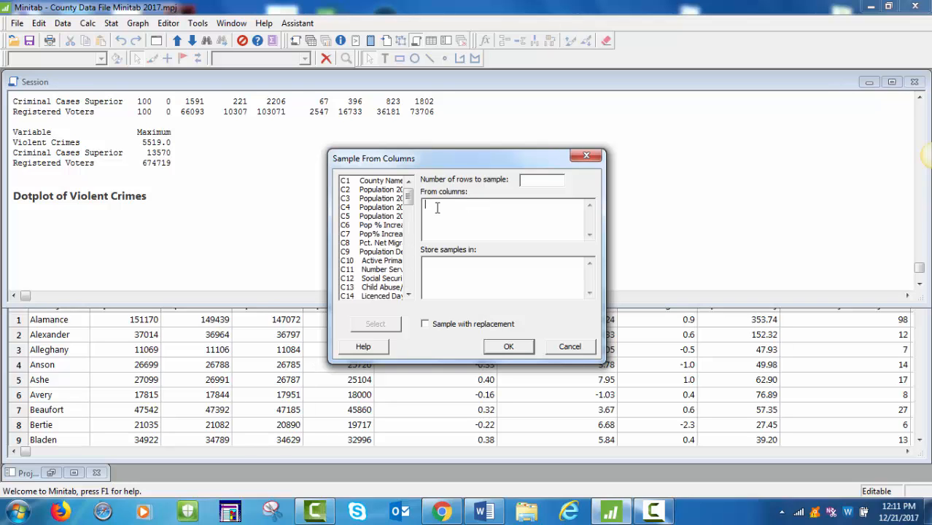
pyautogui.click(408, 295)
pyautogui.moveTo(409, 295); pyautogui.dragTo(408, 295)
pyautogui.click(382, 270)
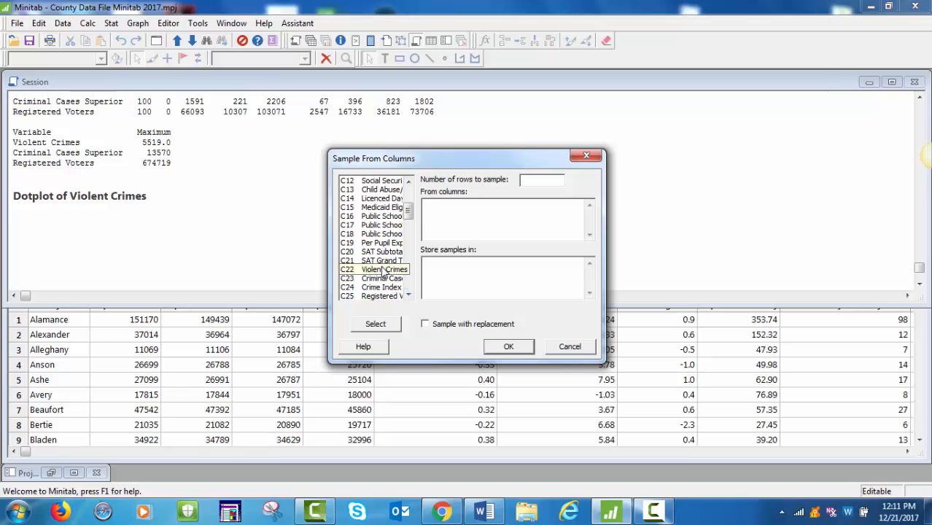
pyautogui.click(378, 325)
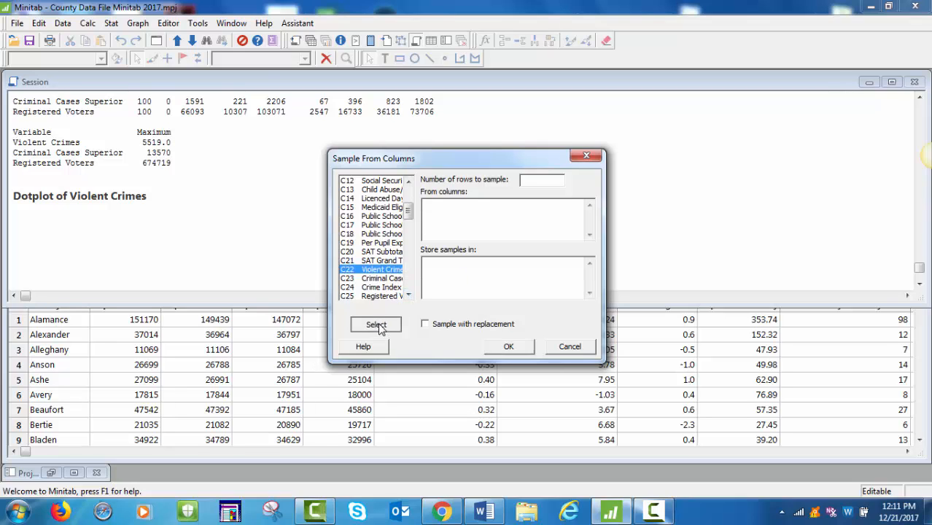
# Sample 20 rows without replacement and store the sample in column C80.
pyautogui.click(531, 180)
pyautogui.write('28')
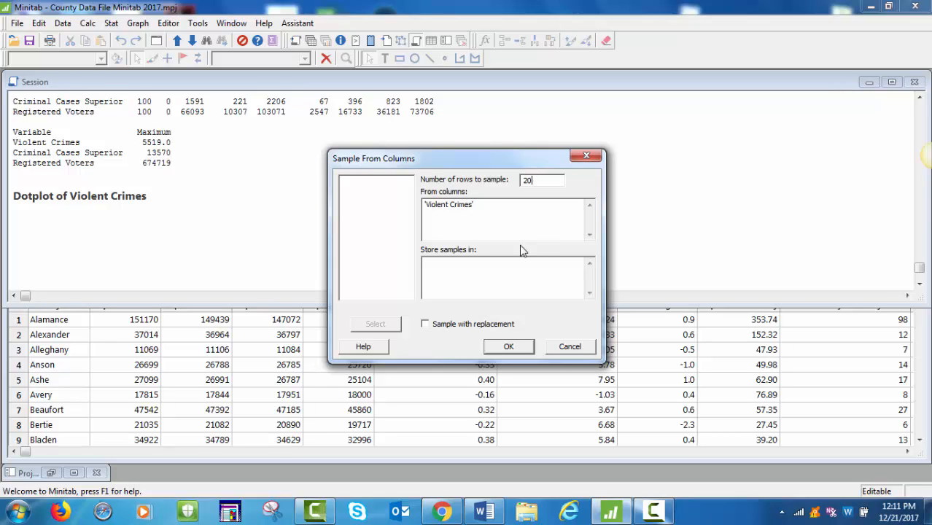
pyautogui.click(503, 272)
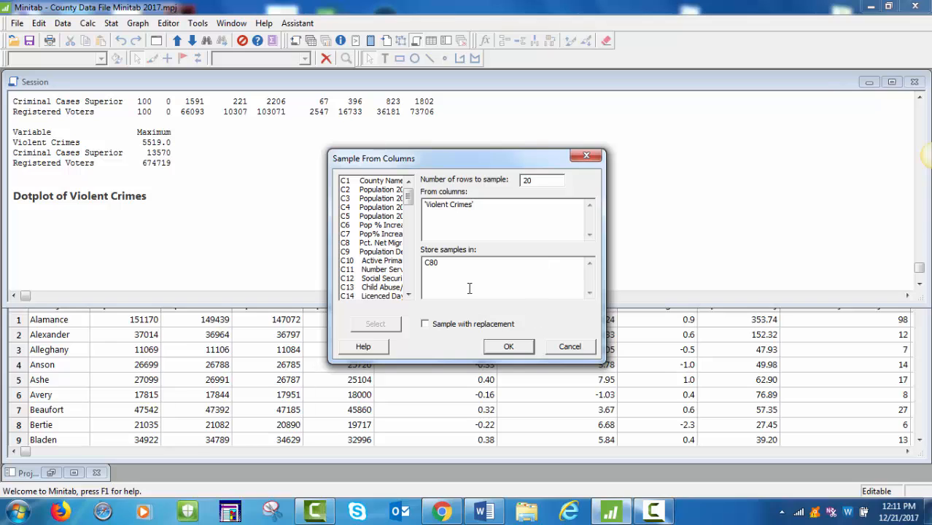
pyautogui.click(510, 347)
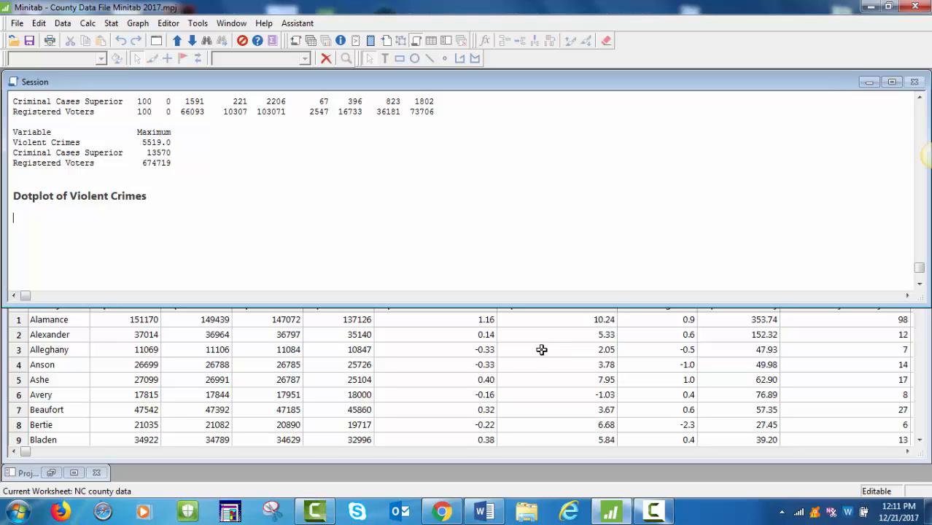
# Rerun the descriptive statistics for Violent Crimes, Criminal Cases Superior Court and Registered Voters and view the output.
pyautogui.scroll(1, 346, 219)
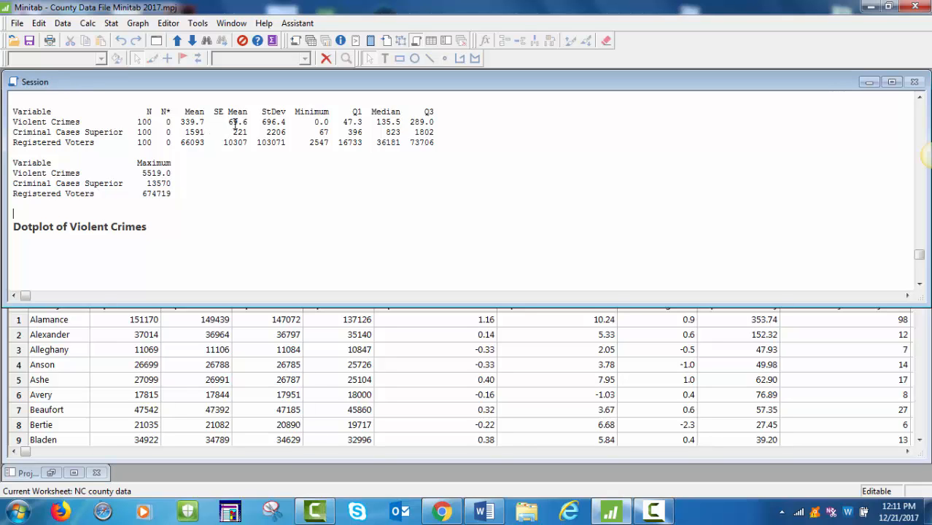
pyautogui.click(111, 23)
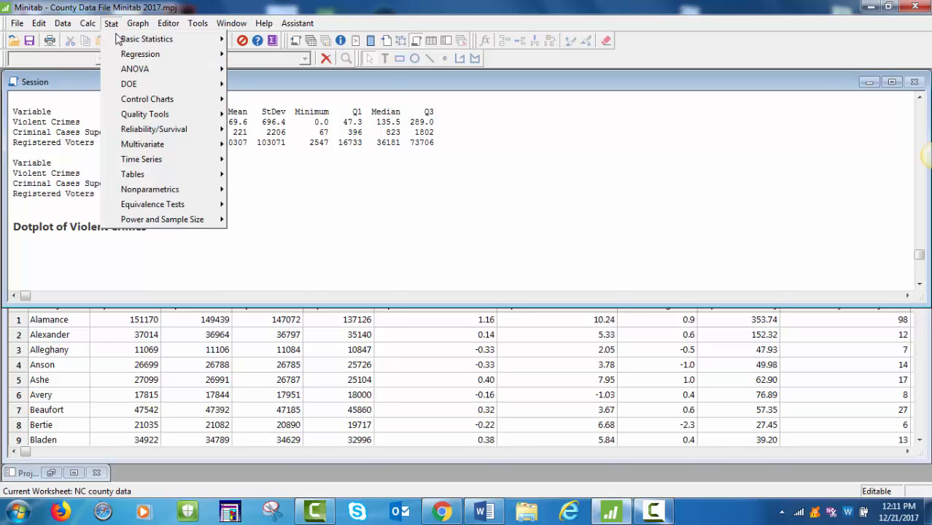
pyautogui.moveTo(121, 43)
pyautogui.click(244, 41)
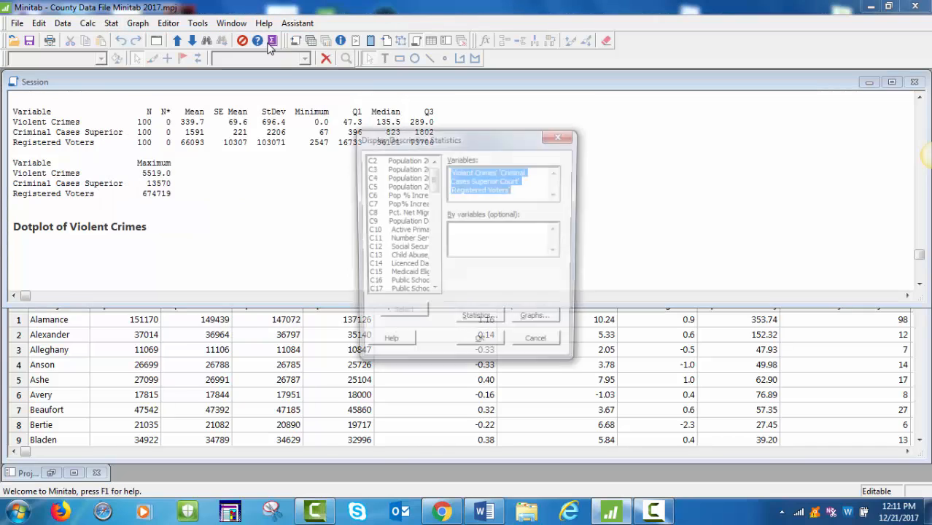
pyautogui.scroll(-20, 396, 284)
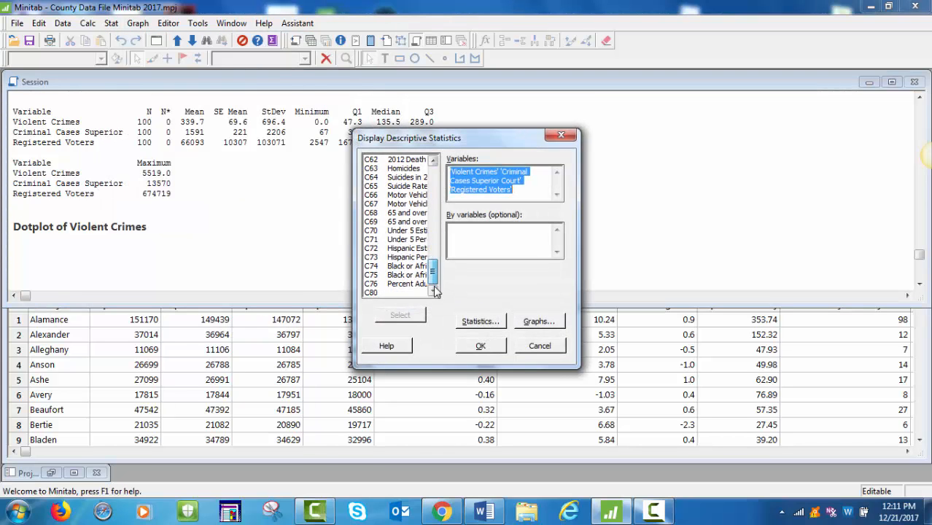
pyautogui.click(478, 347)
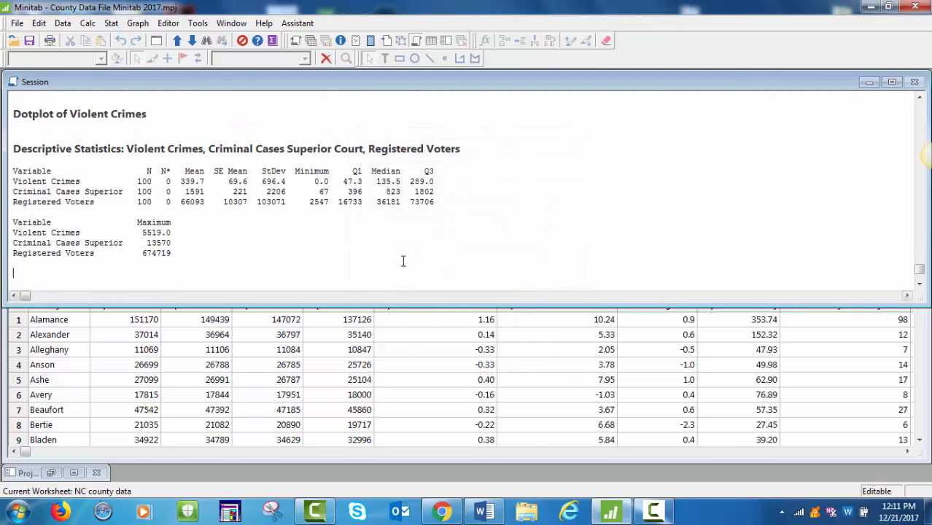
pyautogui.scroll(3, 406, 266)
pyautogui.scroll(1, 406, 266)
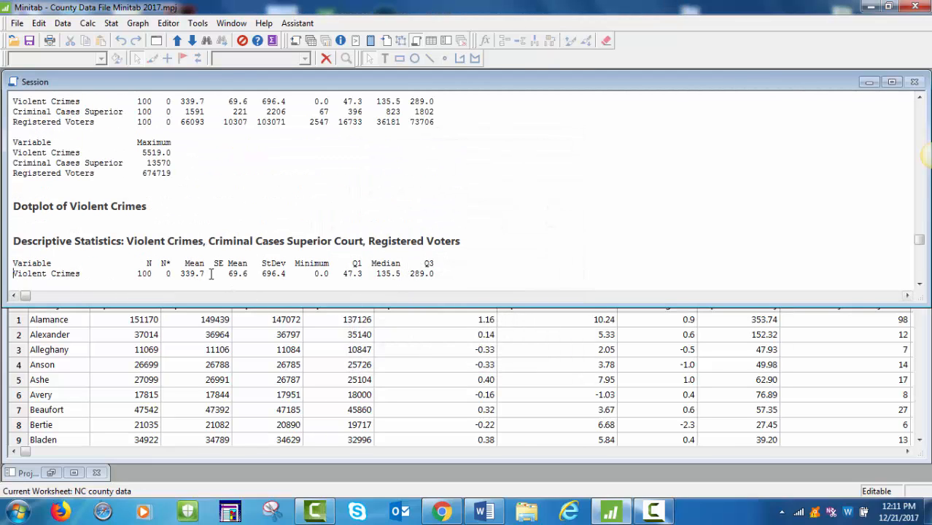
# Reopen Display Descriptive Statistics and clear the previously chosen variables.
pyautogui.scroll(1, 210, 274)
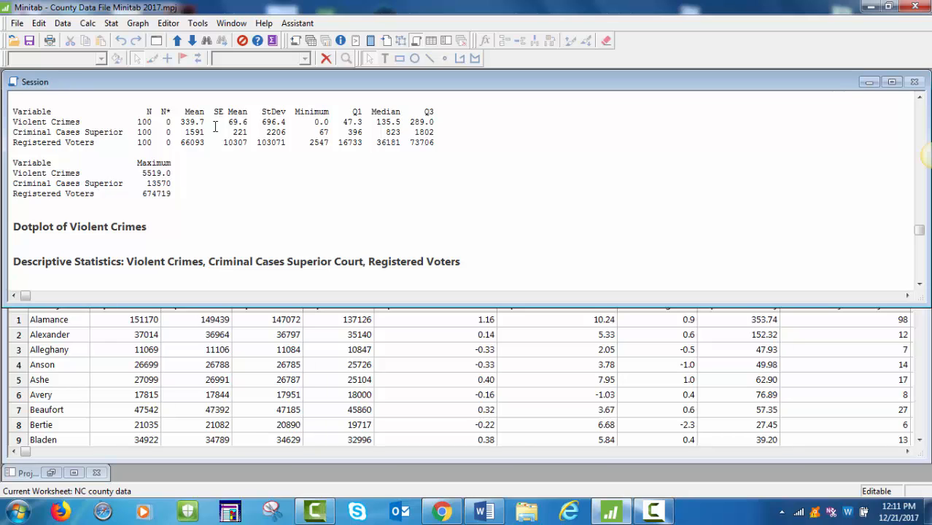
pyautogui.scroll(-3, 215, 133)
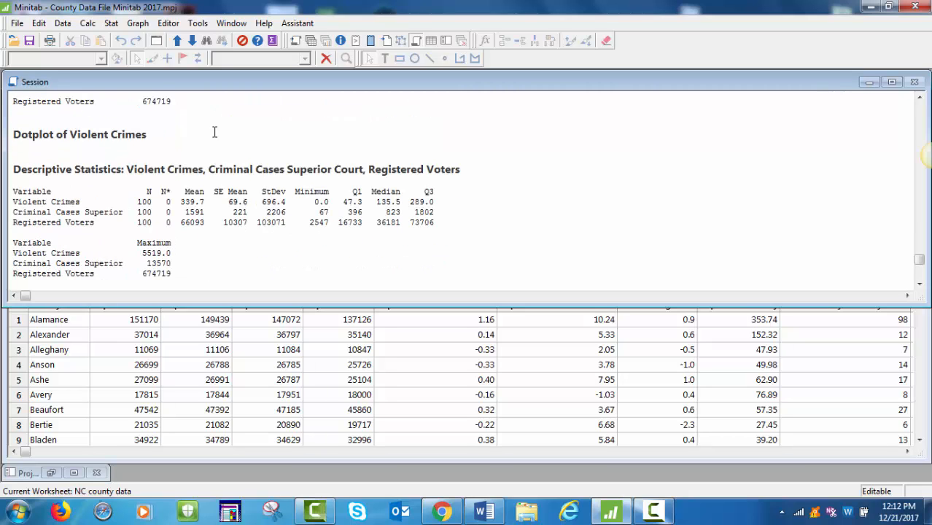
pyautogui.scroll(-1, 215, 132)
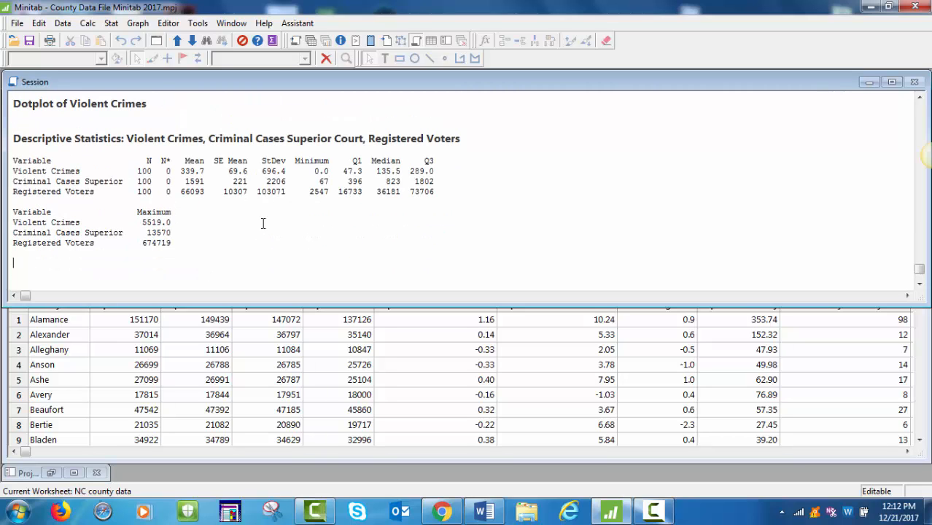
pyautogui.scroll(1, 259, 221)
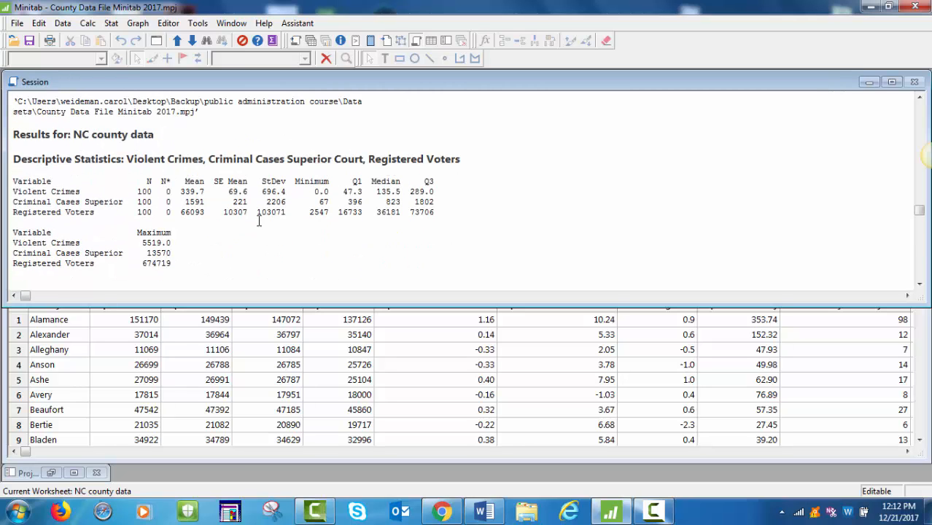
pyautogui.scroll(-1, 259, 221)
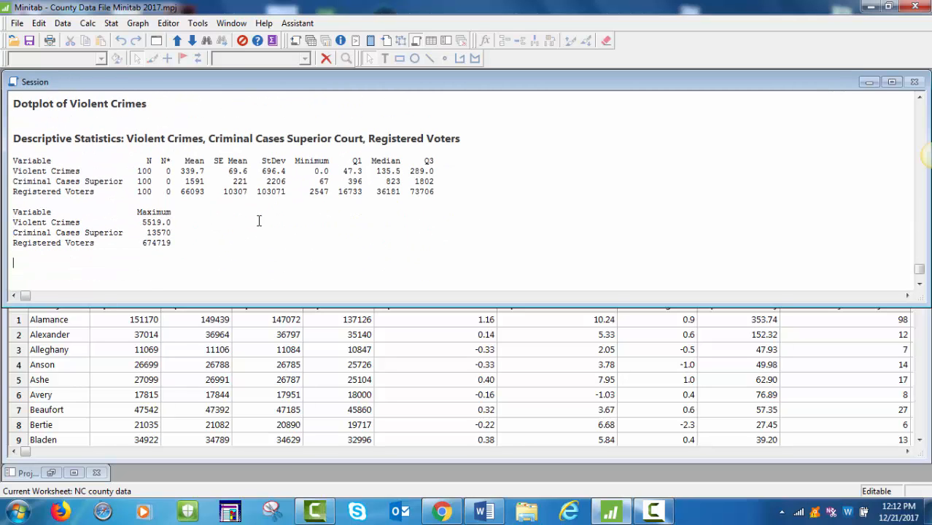
pyautogui.click(111, 22)
pyautogui.moveTo(131, 38)
pyautogui.click(244, 40)
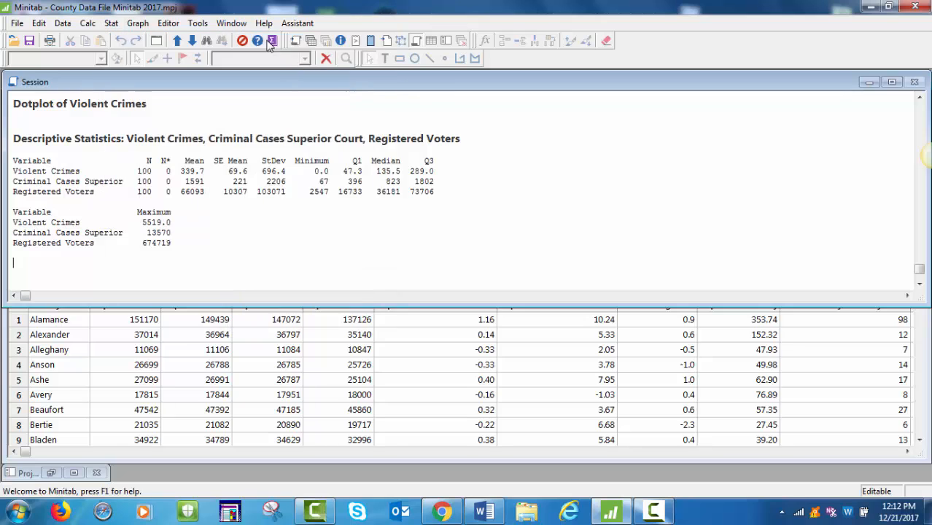
pyautogui.press('Delete')
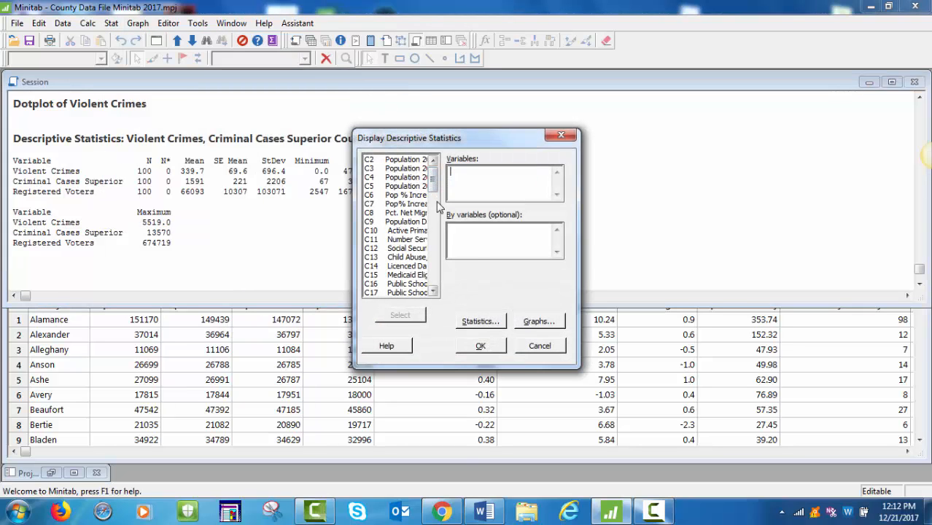
# Choose the sample column C80 as the only variable and generate its descriptive statistics.
pyautogui.moveTo(433, 177); pyautogui.dragTo(435, 290)
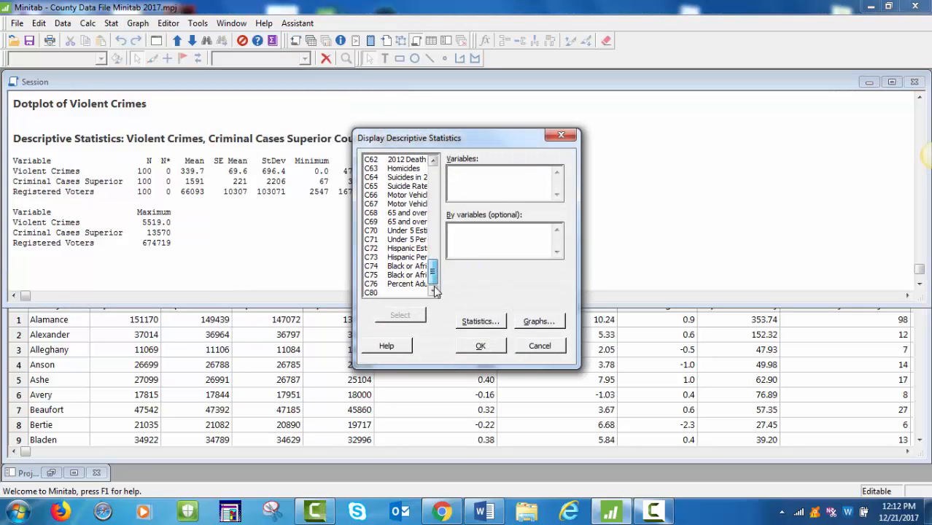
pyautogui.click(379, 292)
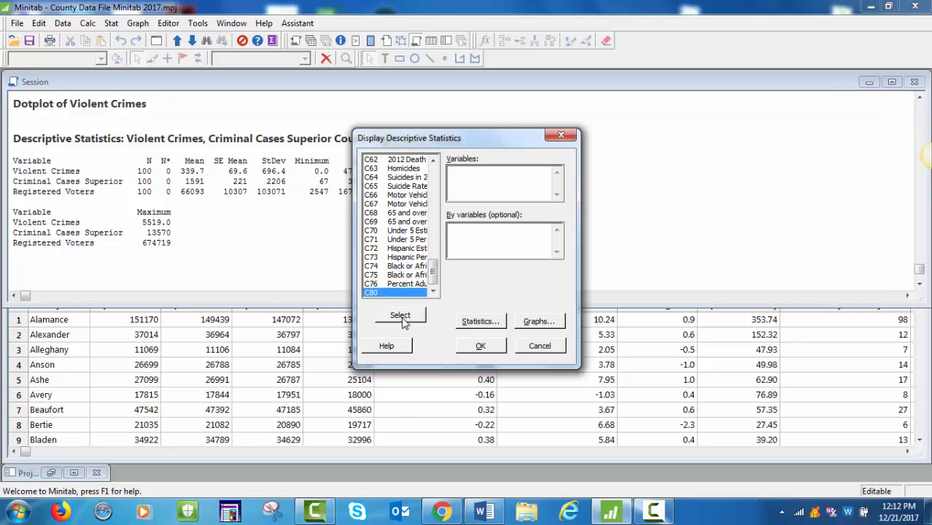
pyautogui.click(405, 321)
pyautogui.click(388, 346)
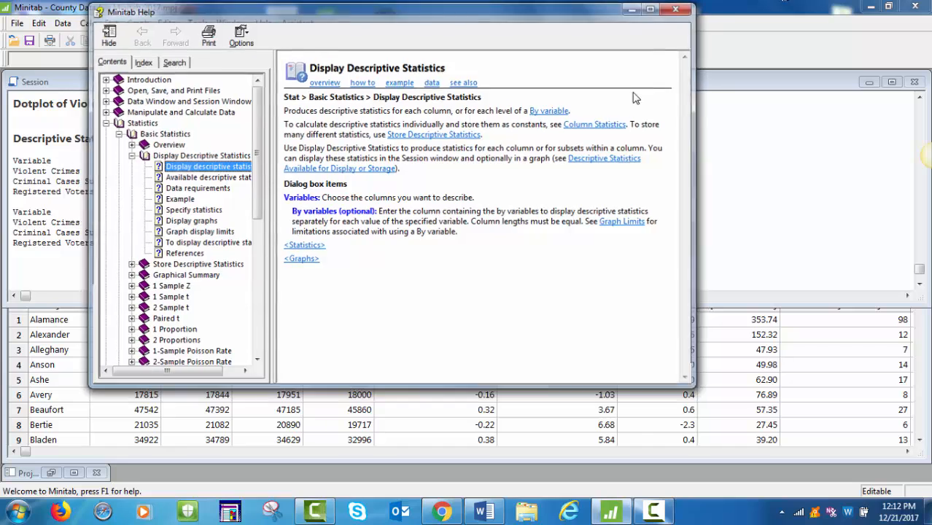
pyautogui.click(675, 9)
pyautogui.click(480, 344)
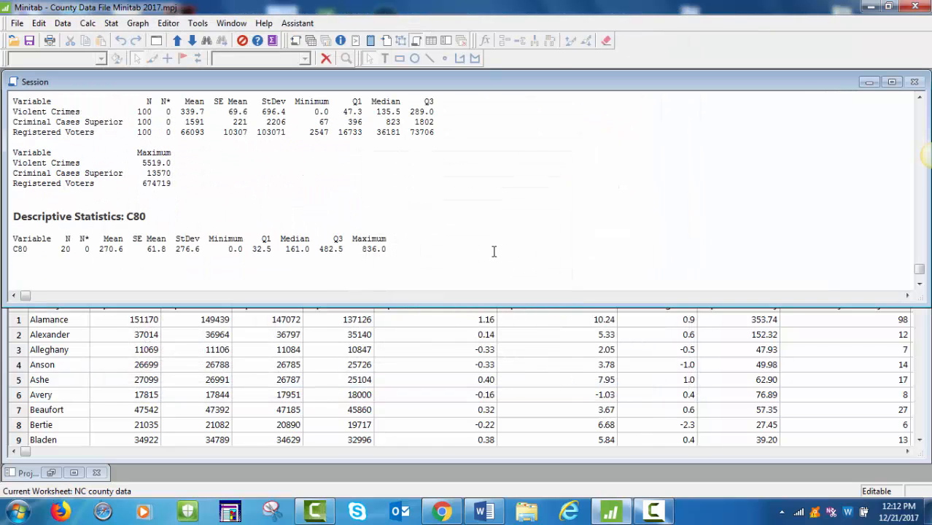
# Compare the mean, standard error and standard deviation of sample C80 with the full Violent Crimes statistics.
pyautogui.scroll(1, 493, 251)
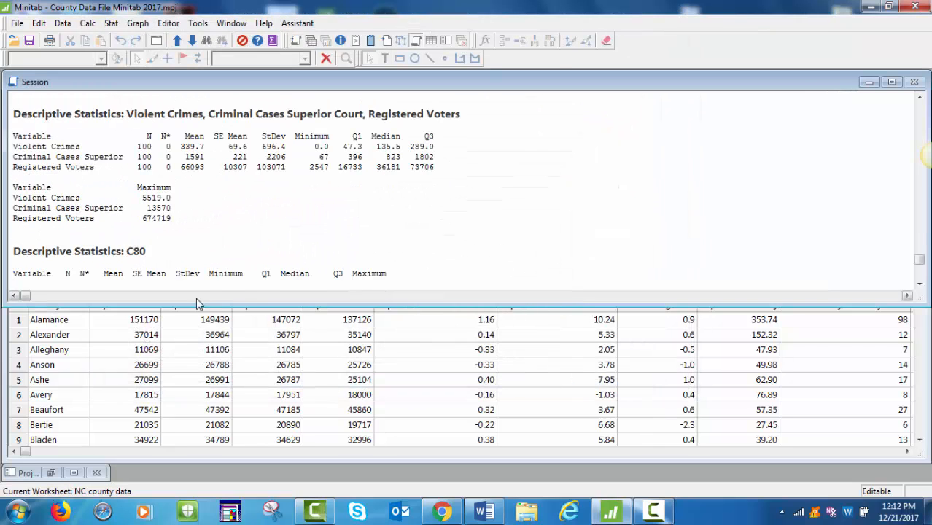
pyautogui.scroll(-1, 204, 261)
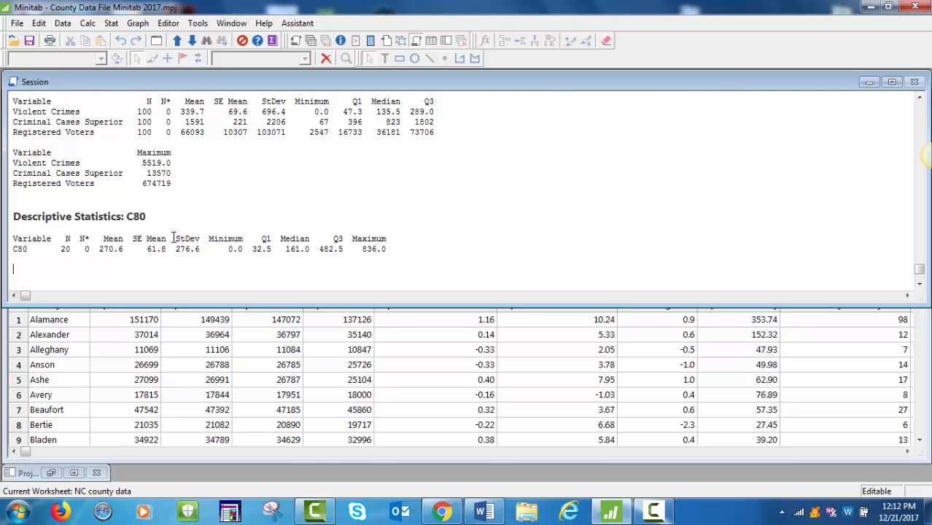
pyautogui.scroll(4, 206, 220)
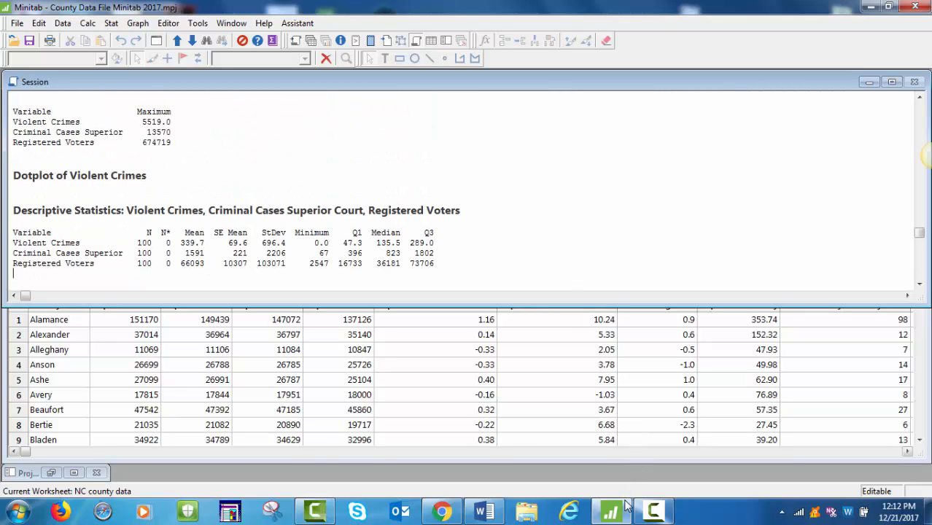
# Switch to the Chapter 5 handout in Word, read its sample-versus-population comparison and 95% confidence intervals, and return to Minitab.
pyautogui.click(487, 518)
pyautogui.scroll(-6, 582, 307)
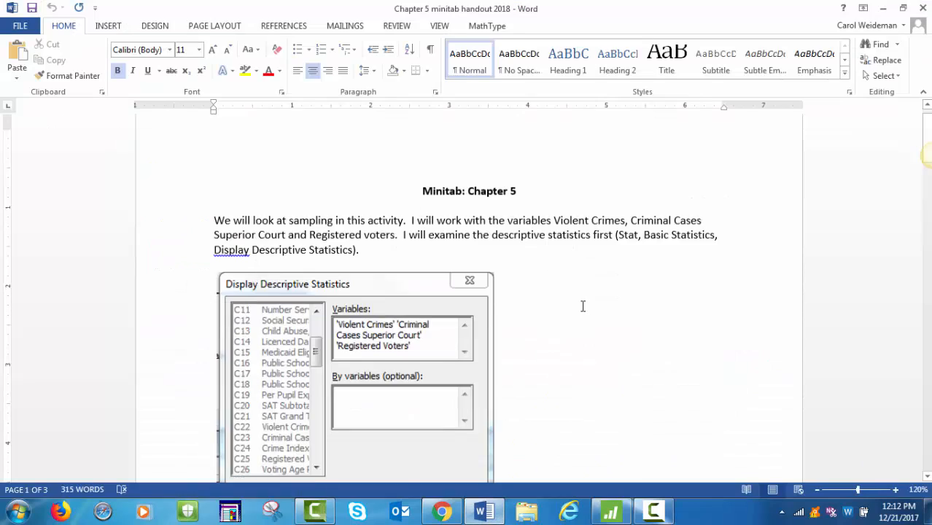
pyautogui.scroll(-15, 583, 309)
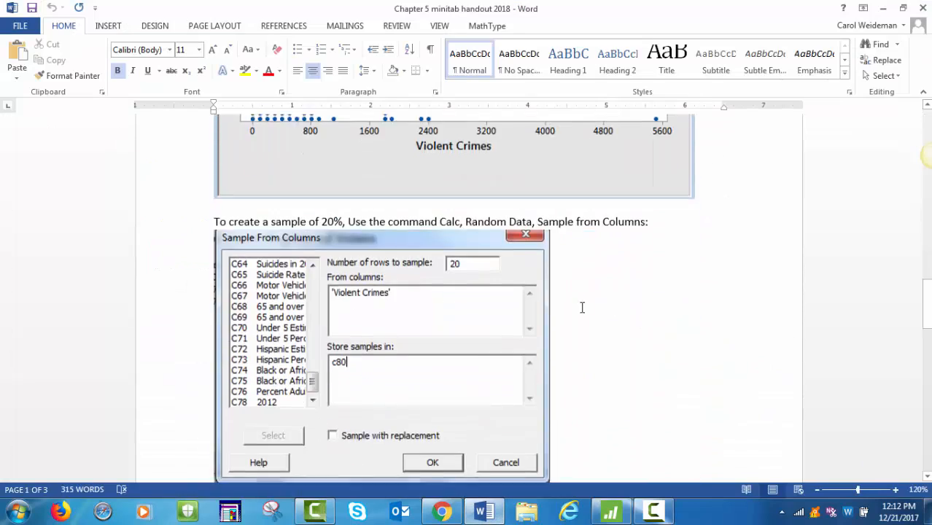
pyautogui.scroll(-5, 583, 307)
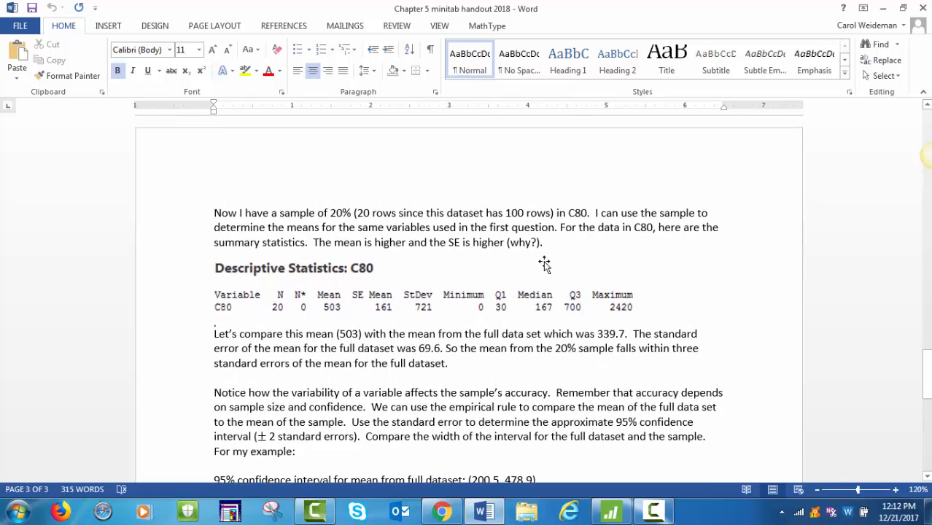
pyautogui.scroll(-1, 543, 264)
pyautogui.scroll(-1, 352, 268)
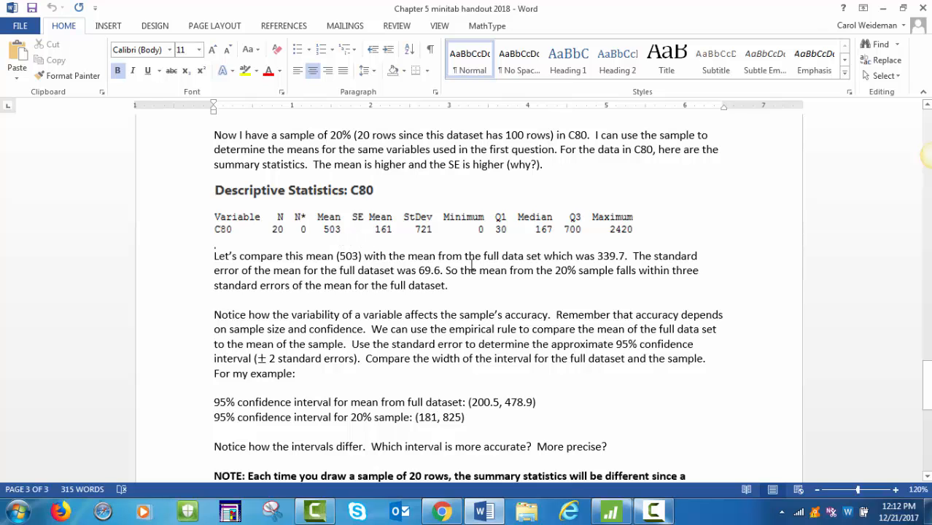
pyautogui.scroll(-2, 471, 266)
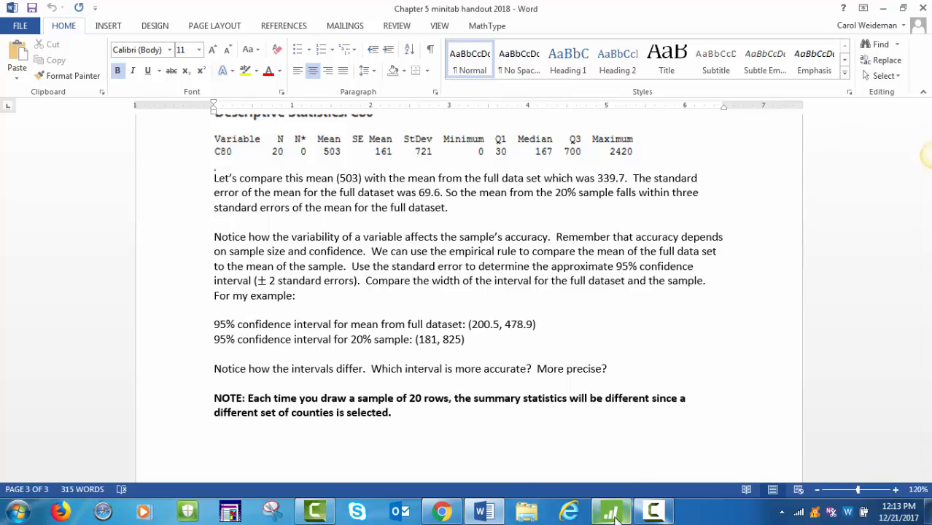
pyautogui.click(886, 9)
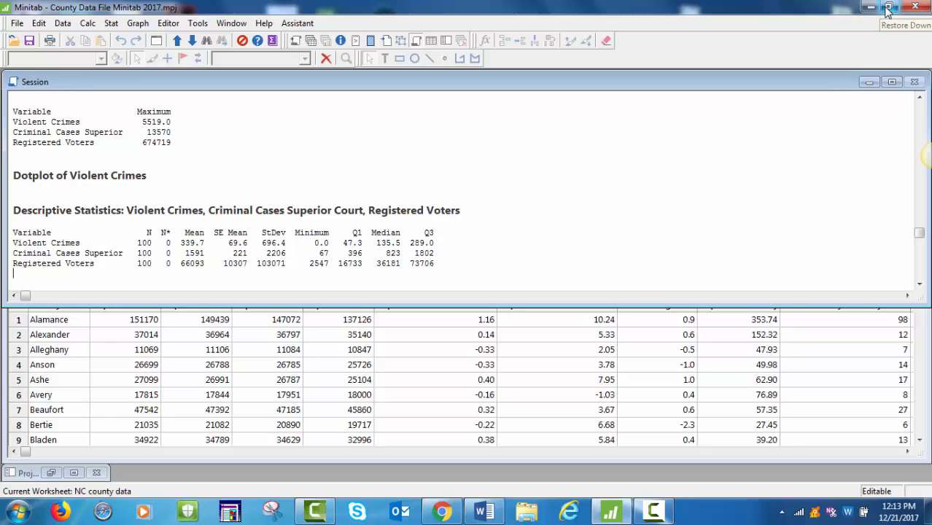